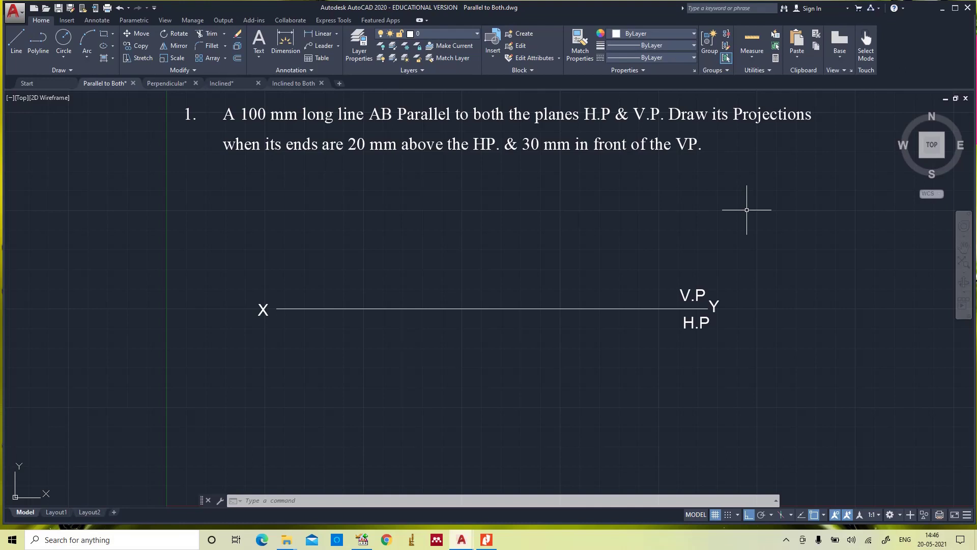
Draw a 20 mm vertical line upward from a point on the X–Y line.
type("l")
key("Return")
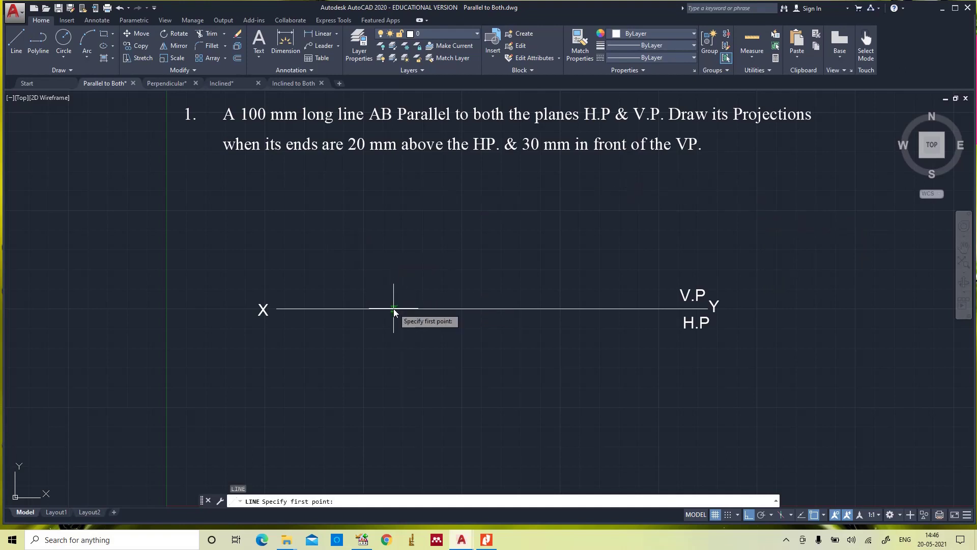
left_click(393, 307)
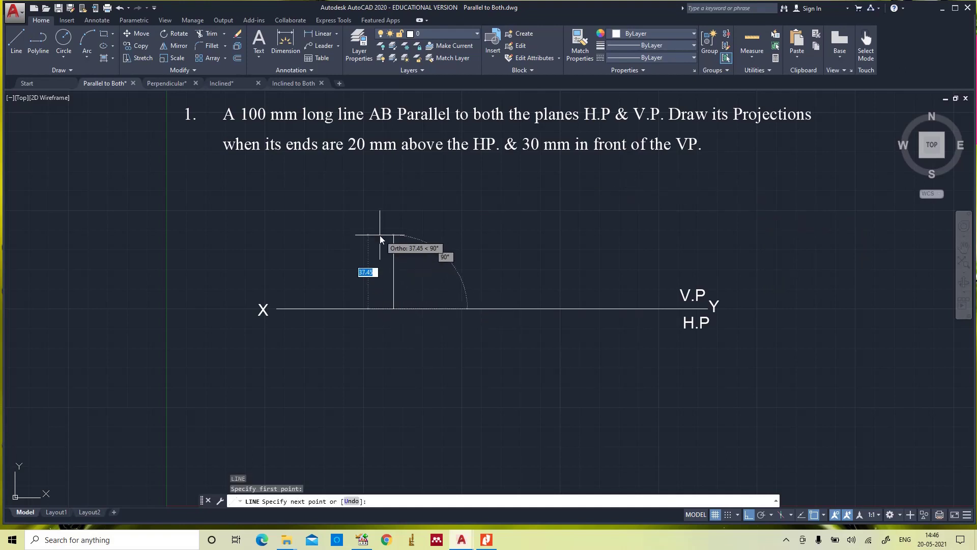
type("20")
key("Return")
Draw a 30 mm vertical line downward from the same X–Y point.
key("Return")
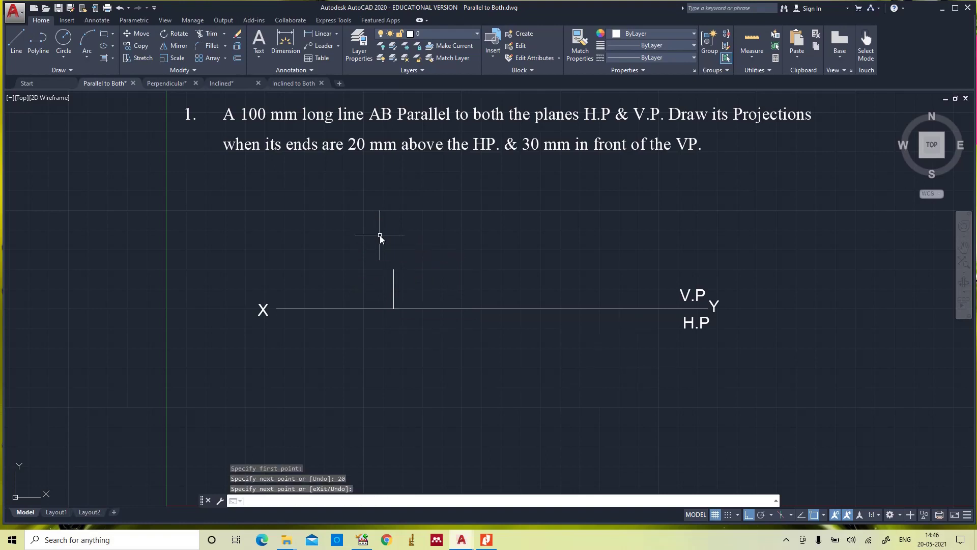
key("Return")
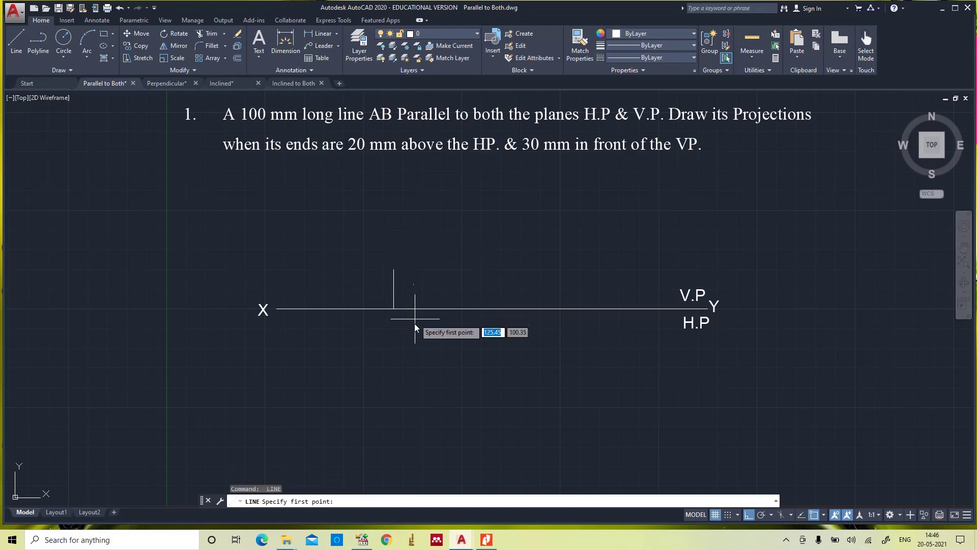
left_click(394, 308)
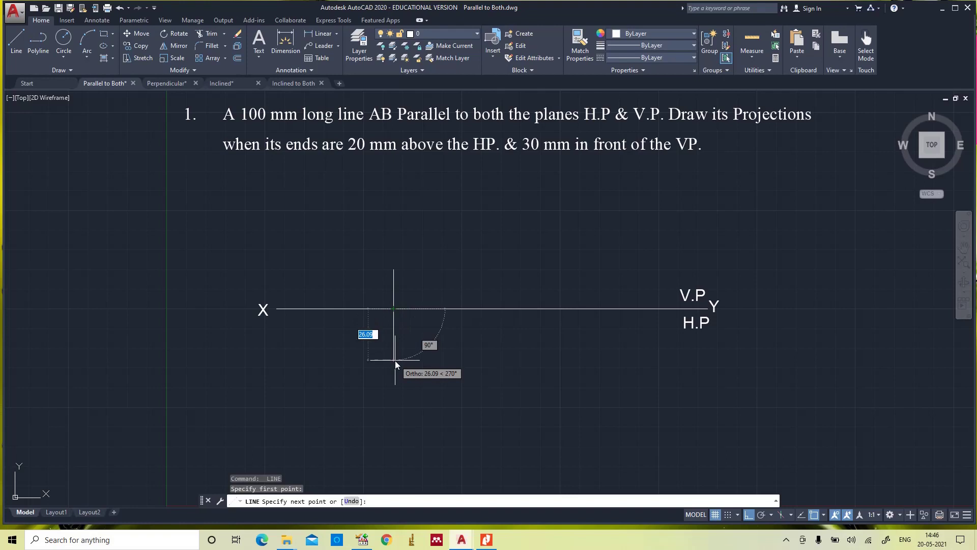
type("30")
key("Return")
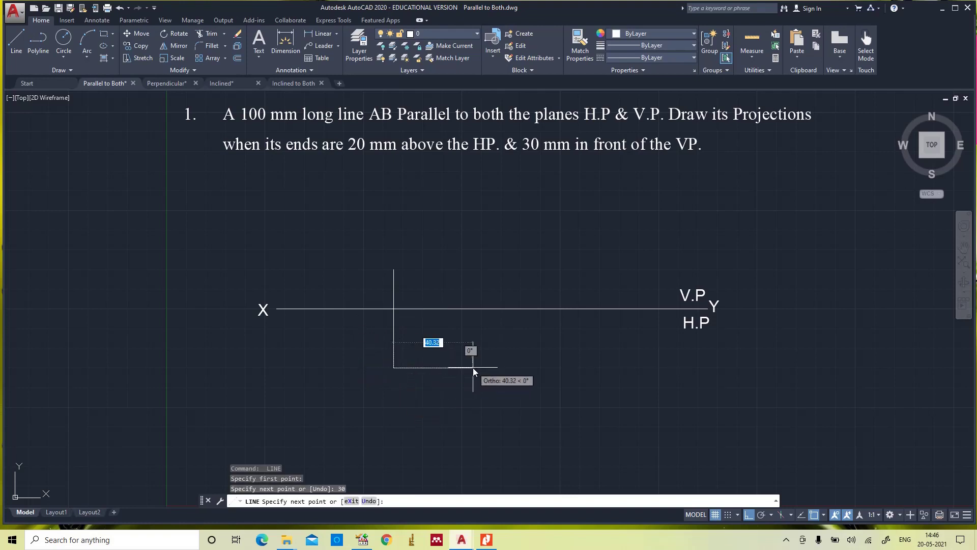
key("Return")
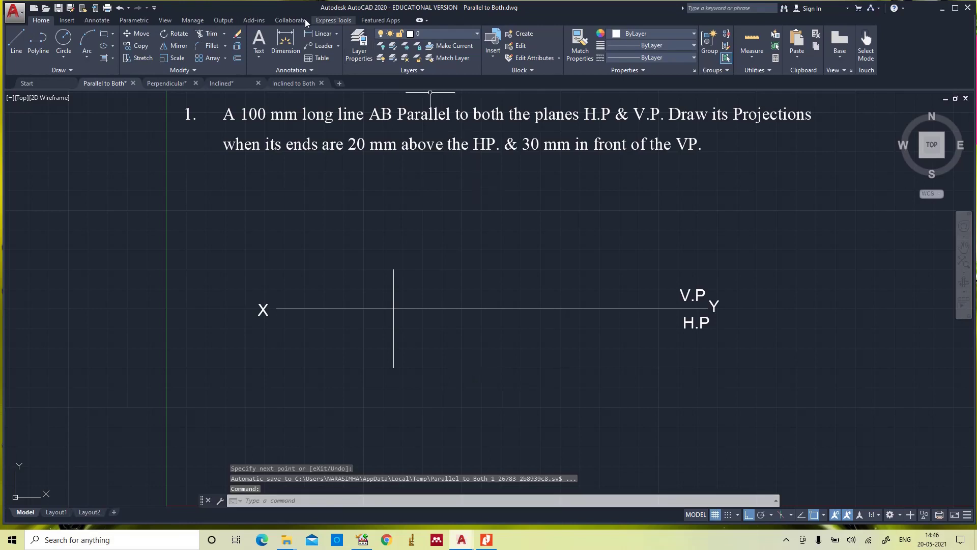
left_click(314, 35)
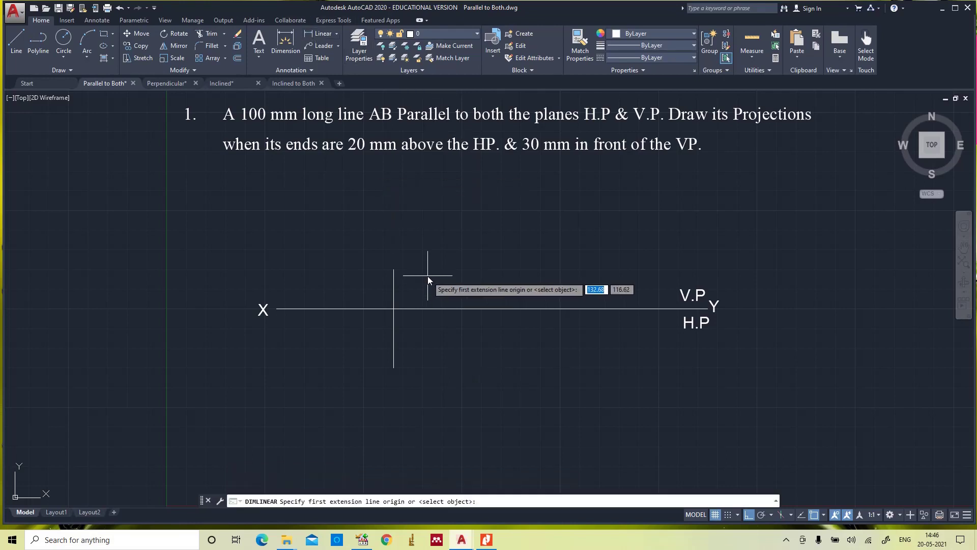
Add stacked linear dimensions 20 and 30 on the projector's left side.
left_click(393, 272)
left_click(394, 309)
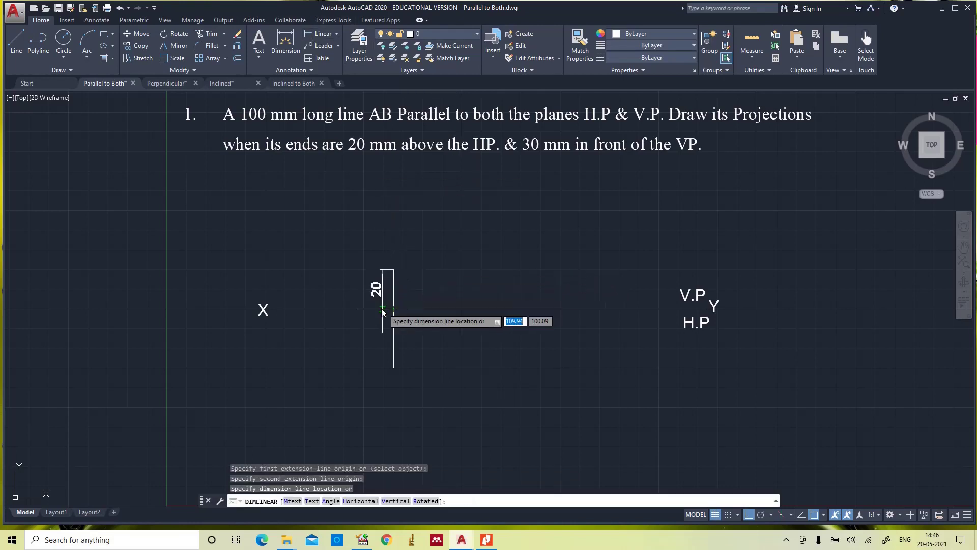
left_click(371, 310)
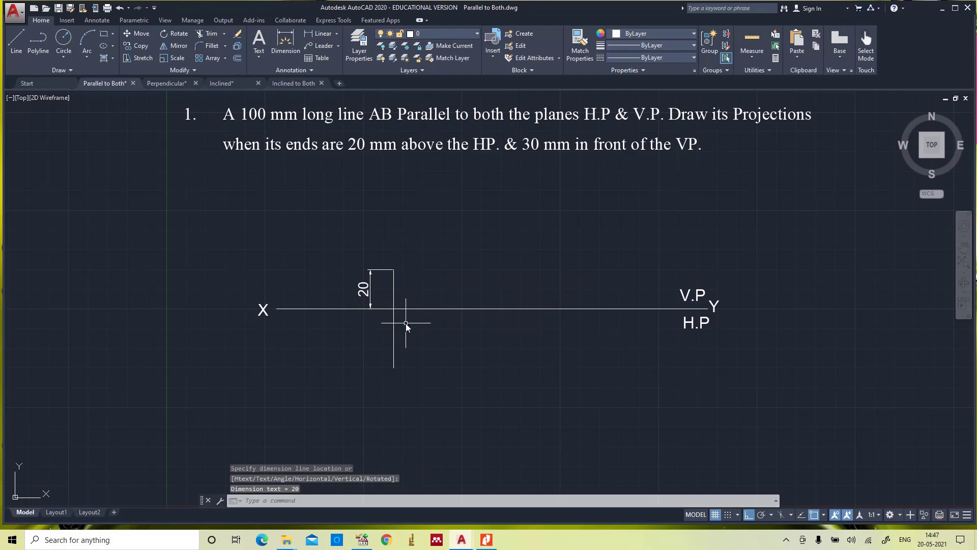
left_click(313, 35)
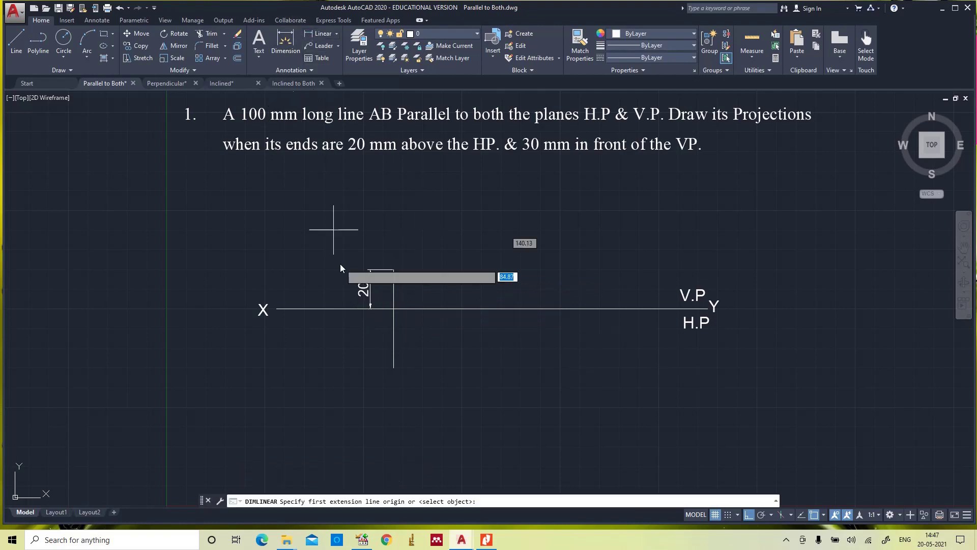
left_click(392, 308)
left_click(394, 368)
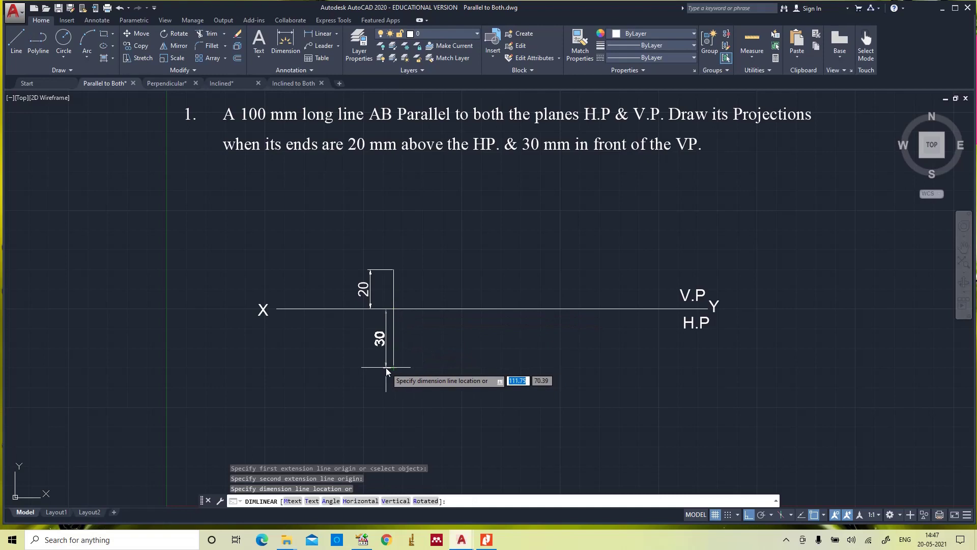
left_click(370, 372)
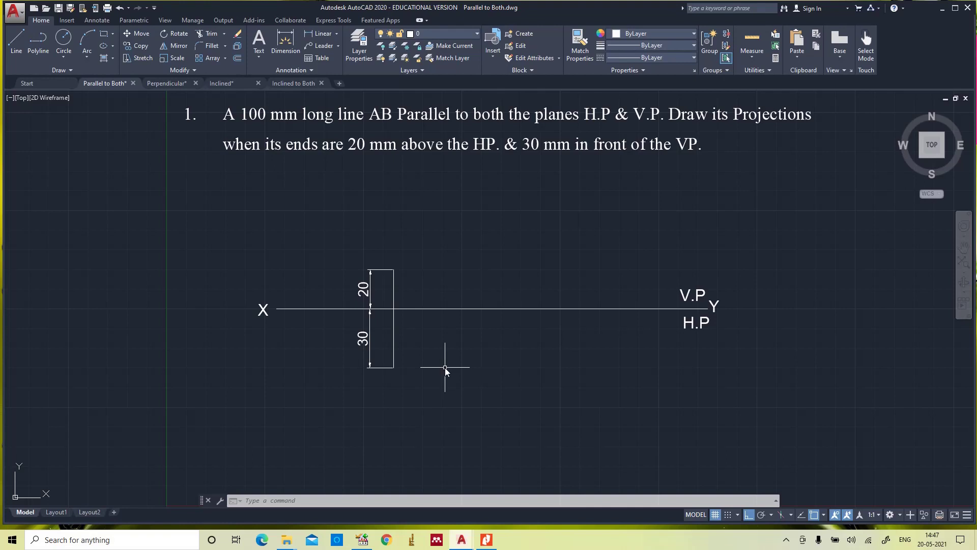
Draw two 100 mm horizontal lines rightward from the projector's top and bottom ends.
type("l")
key("Return")
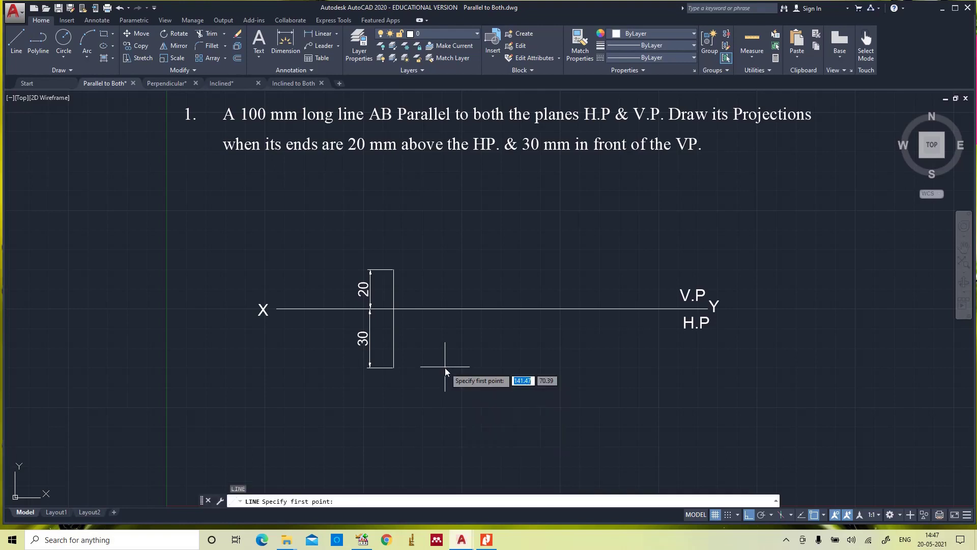
left_click(393, 270)
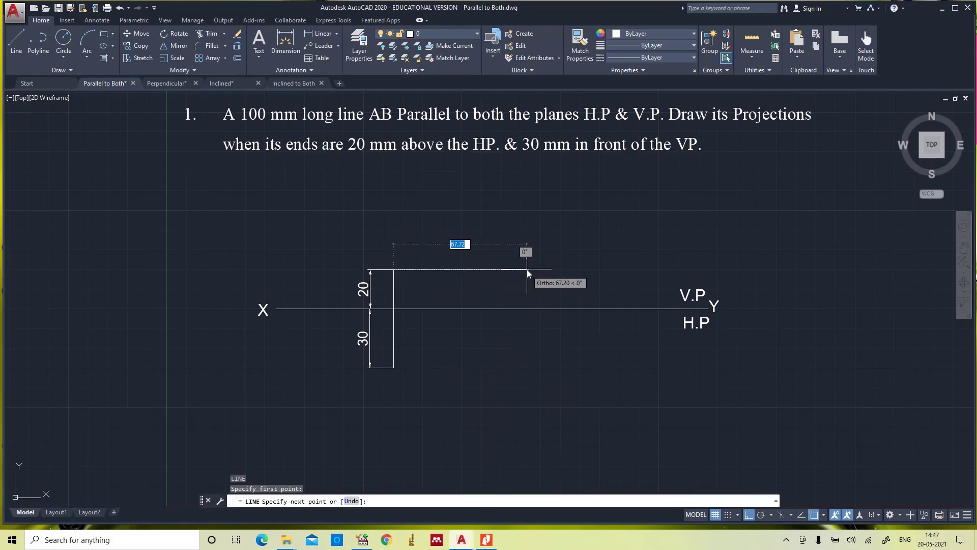
type("100")
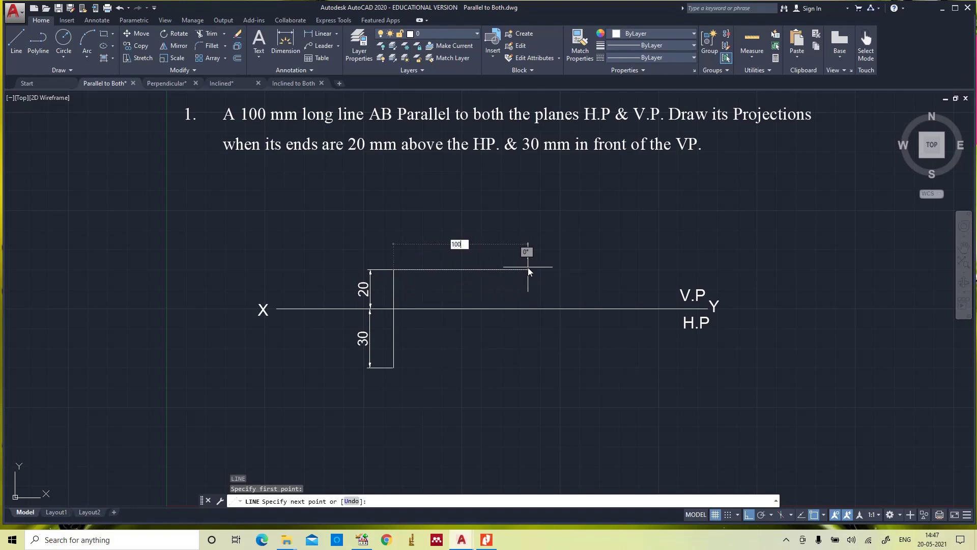
key("Return")
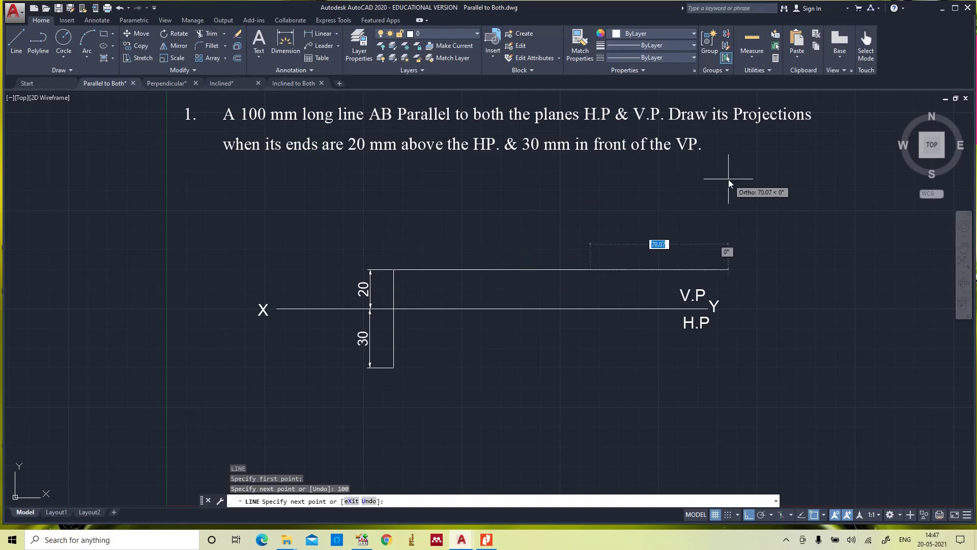
key("Escape")
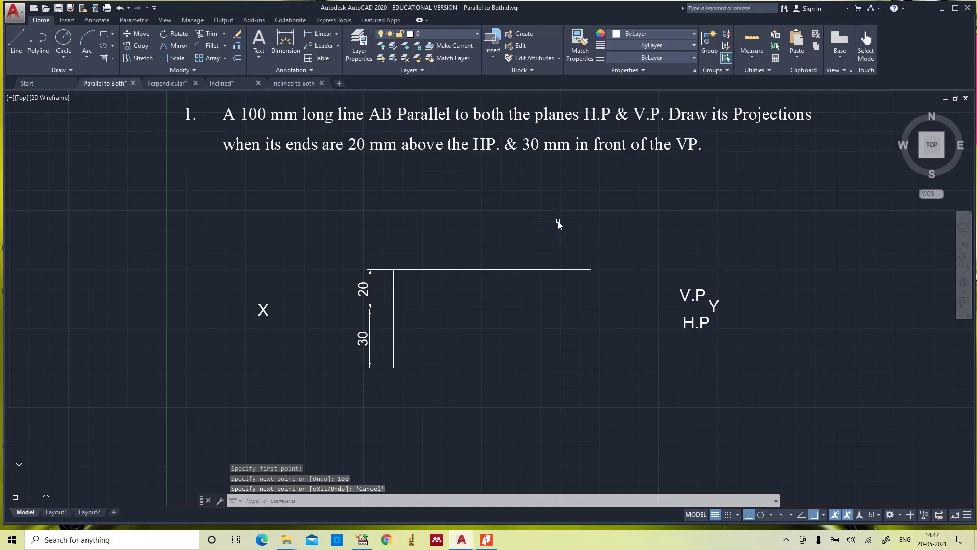
key("Return")
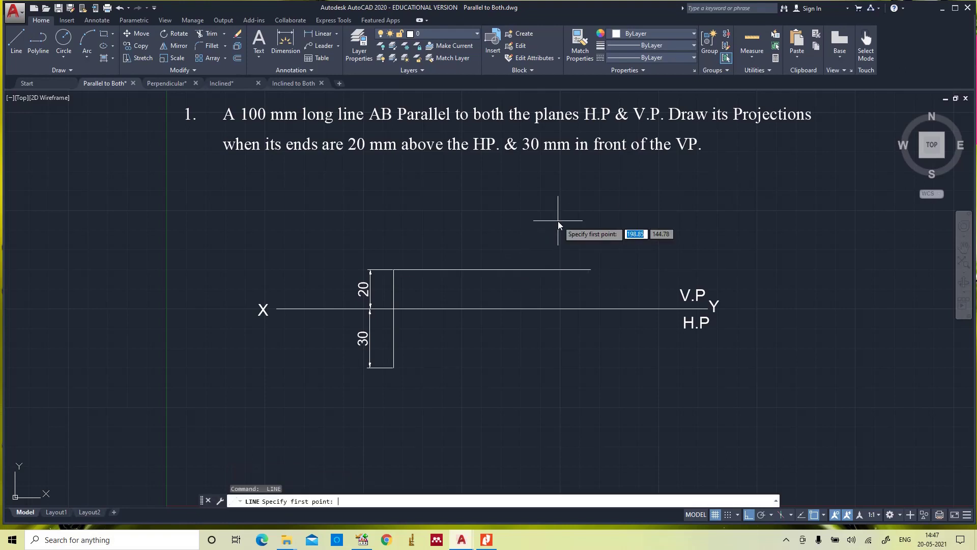
left_click(395, 368)
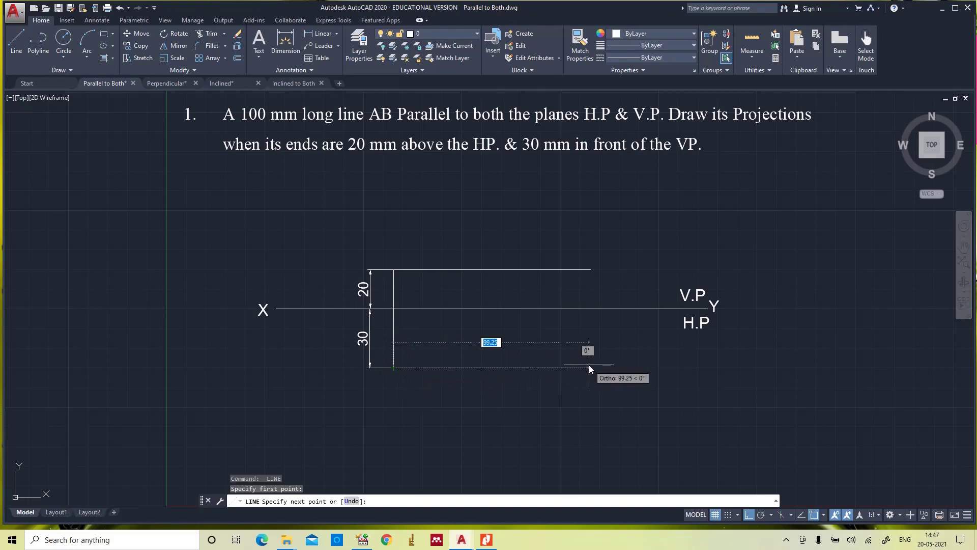
type("100")
key("Return")
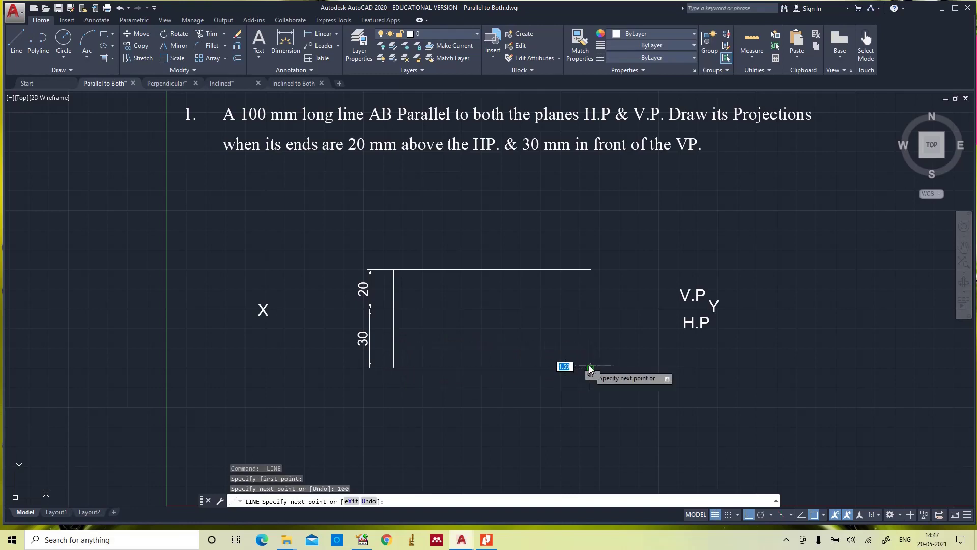
key("Escape")
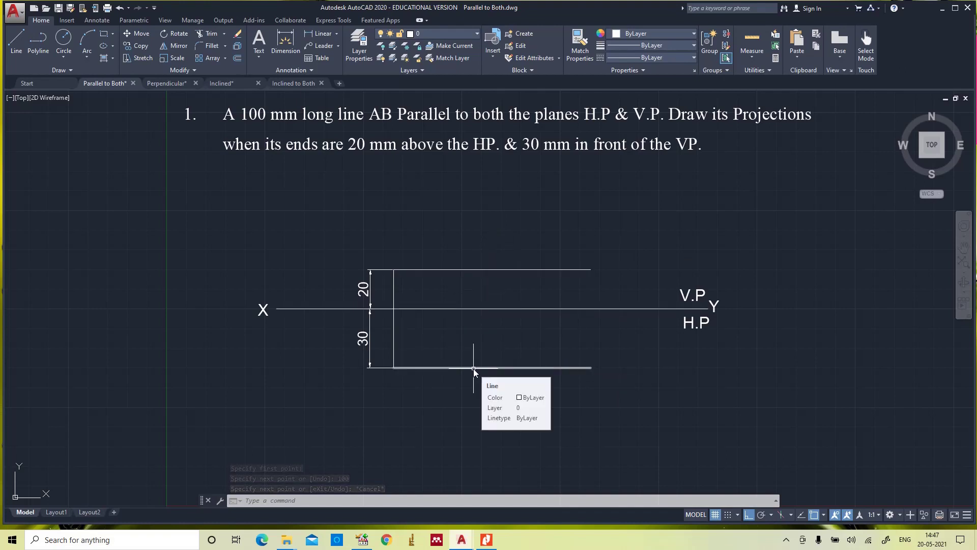
Select both 100 mm horizontal lines and make them red.
left_click(465, 269)
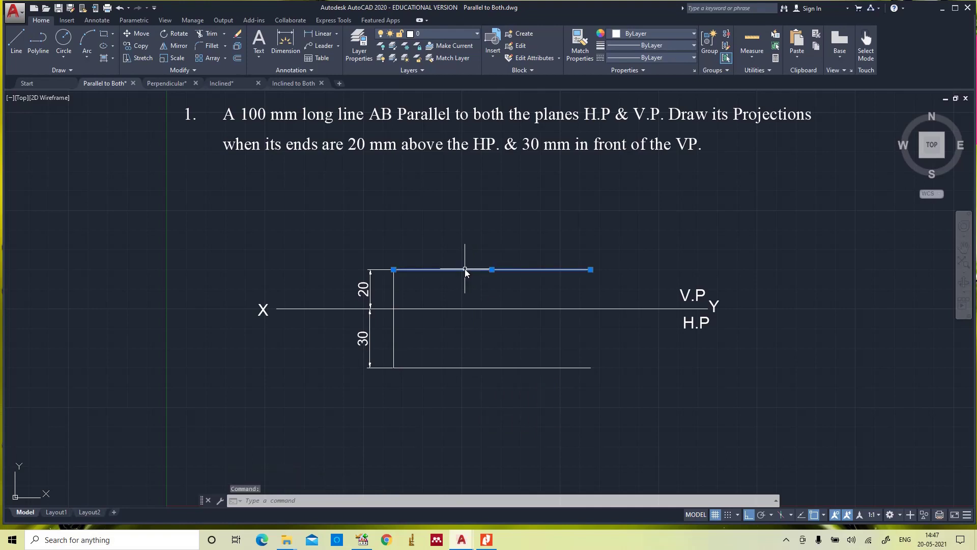
left_click(458, 368)
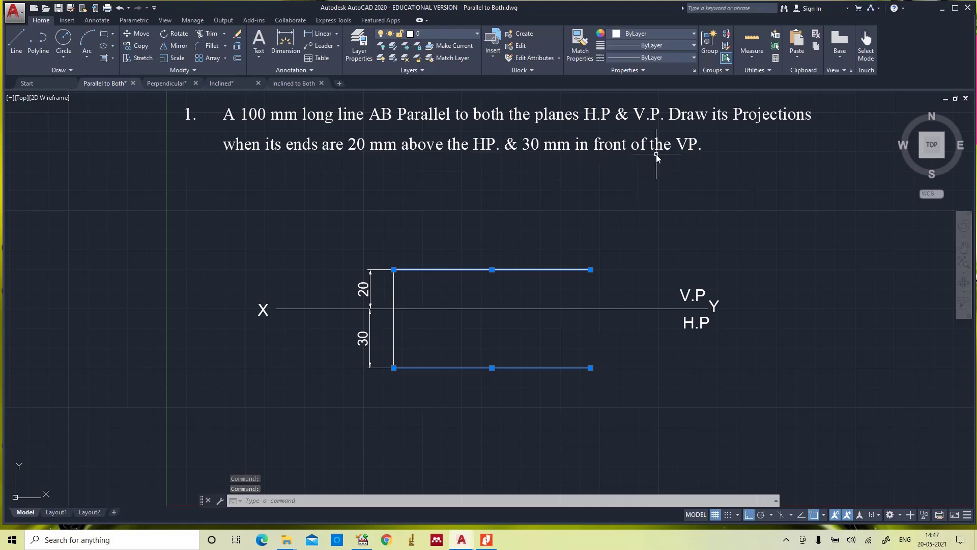
left_click(668, 35)
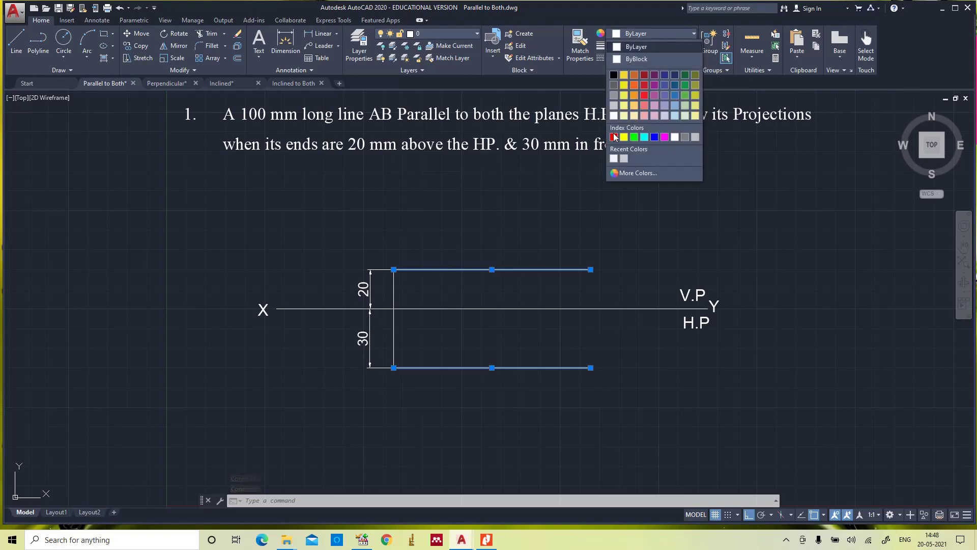
left_click(614, 137)
Give both lines a 0.35 mm lineweight and confirm the Lineweight Settings.
left_click(664, 47)
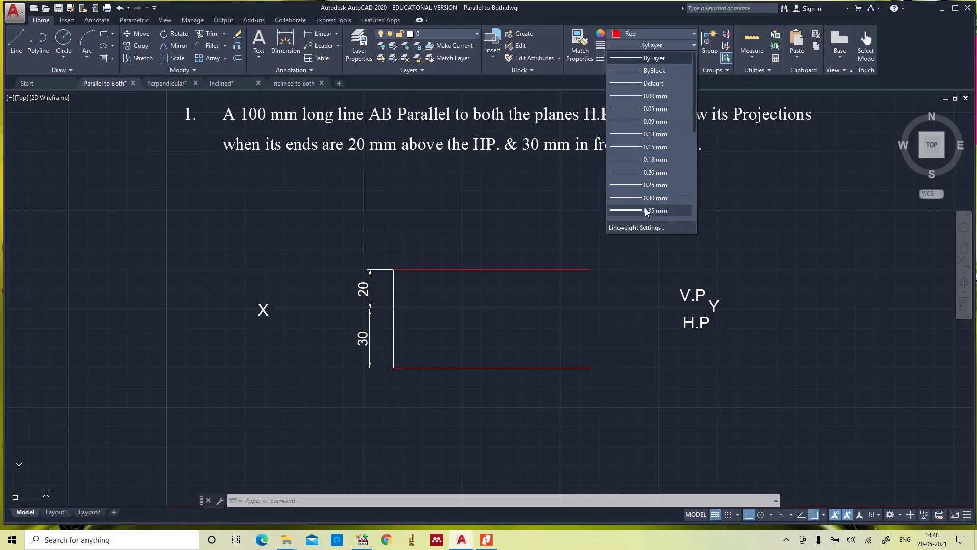
left_click(647, 210)
left_click(665, 47)
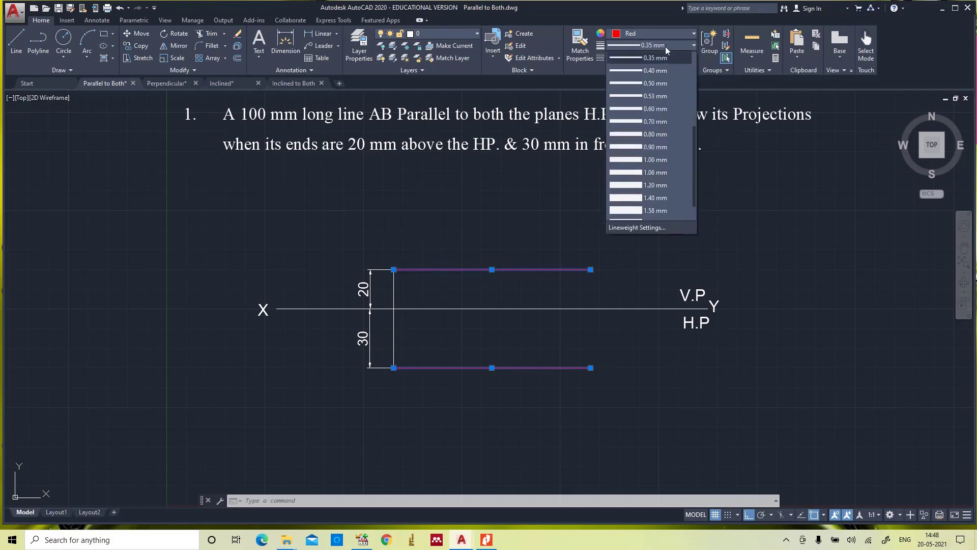
left_click(633, 227)
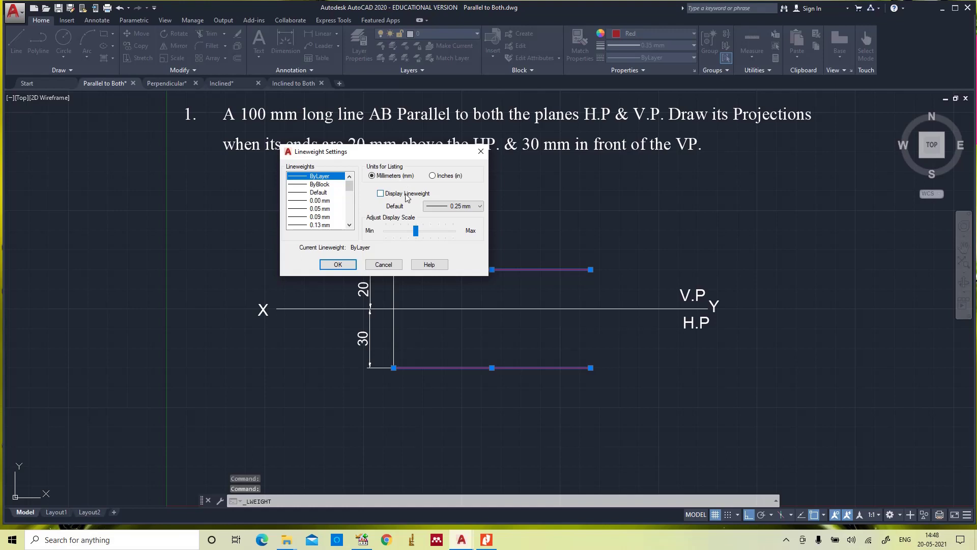
left_click(336, 264)
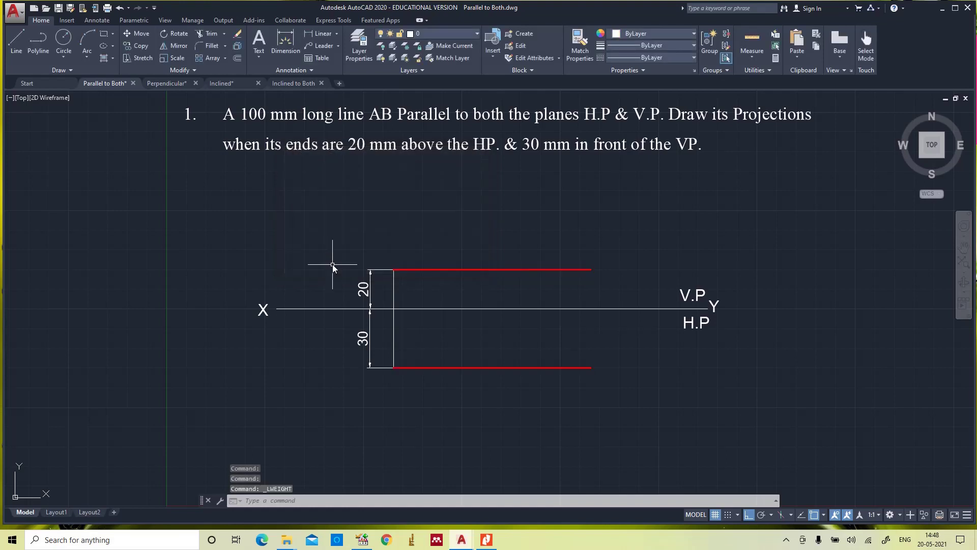
Dimension the bottom line as 100, placed below it.
left_click(321, 39)
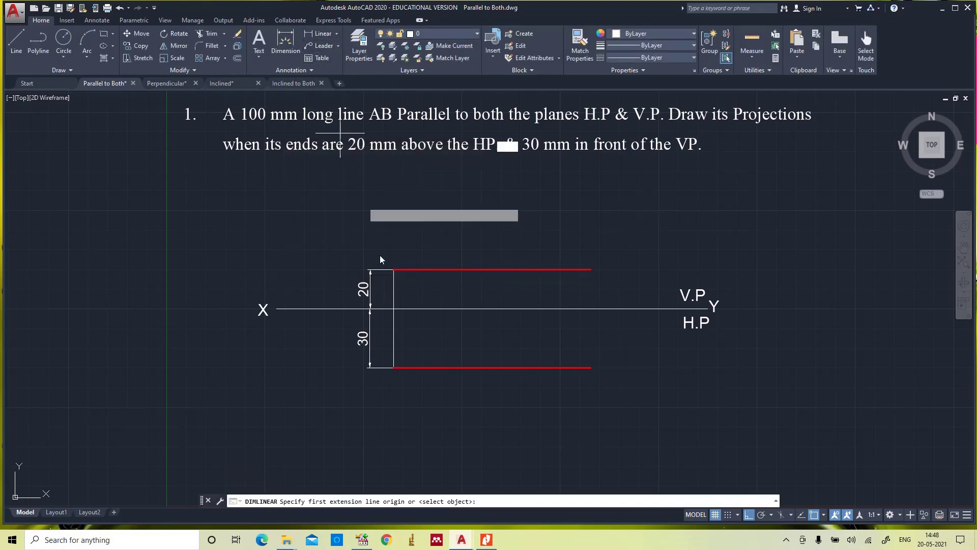
left_click(396, 368)
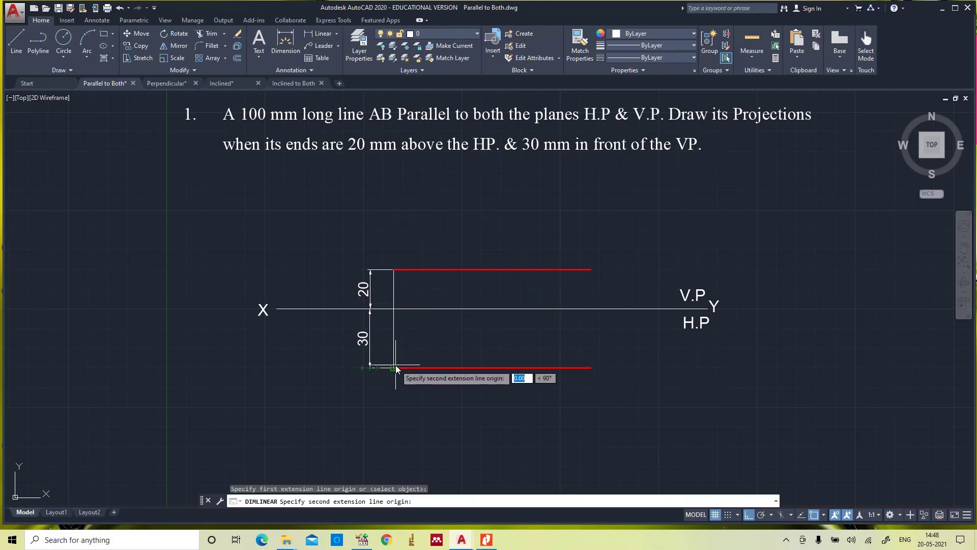
left_click(591, 368)
left_click(588, 408)
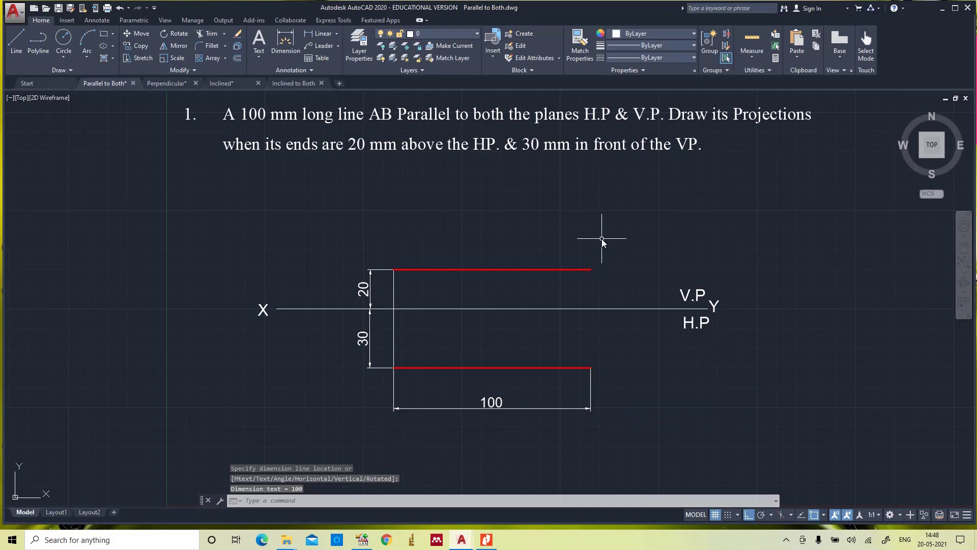
Draw a vertical line joining the right ends of the top and bottom lines.
type("l")
key("Return")
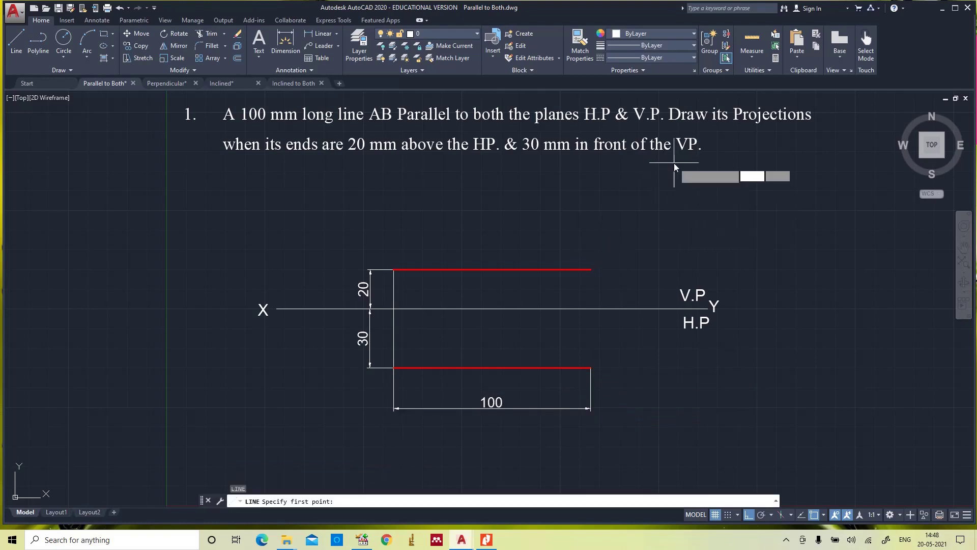
left_click(591, 269)
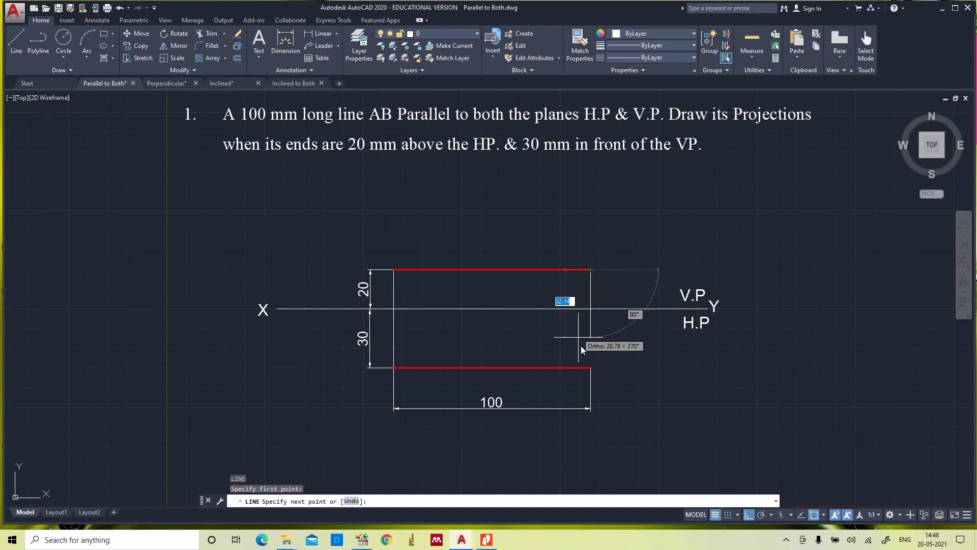
left_click(588, 369)
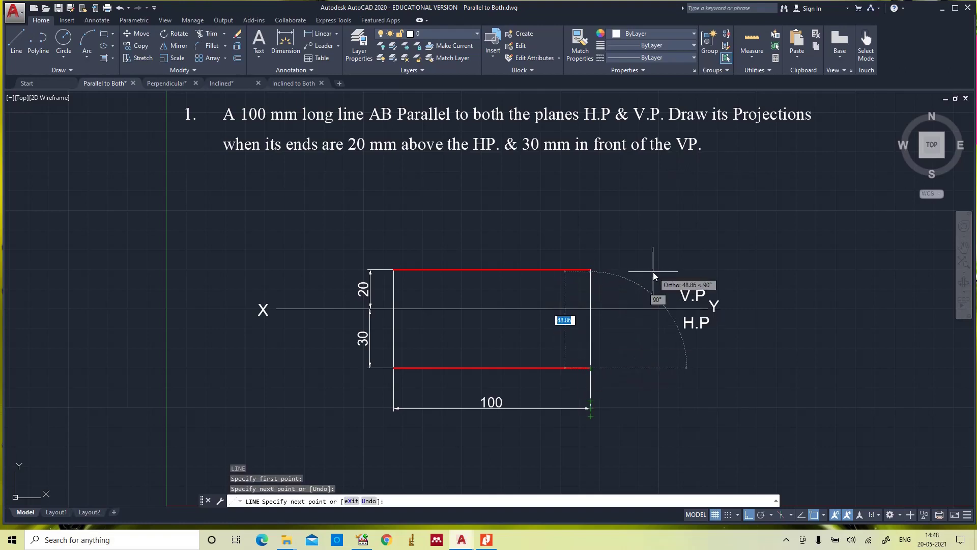
key("Escape")
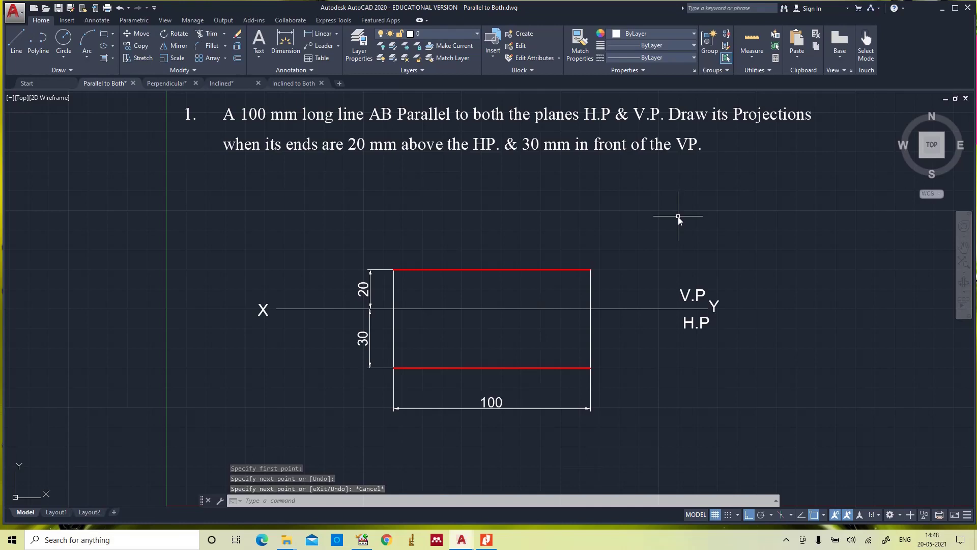
Label the line ends a', b', a and b with single-line text.
type("text")
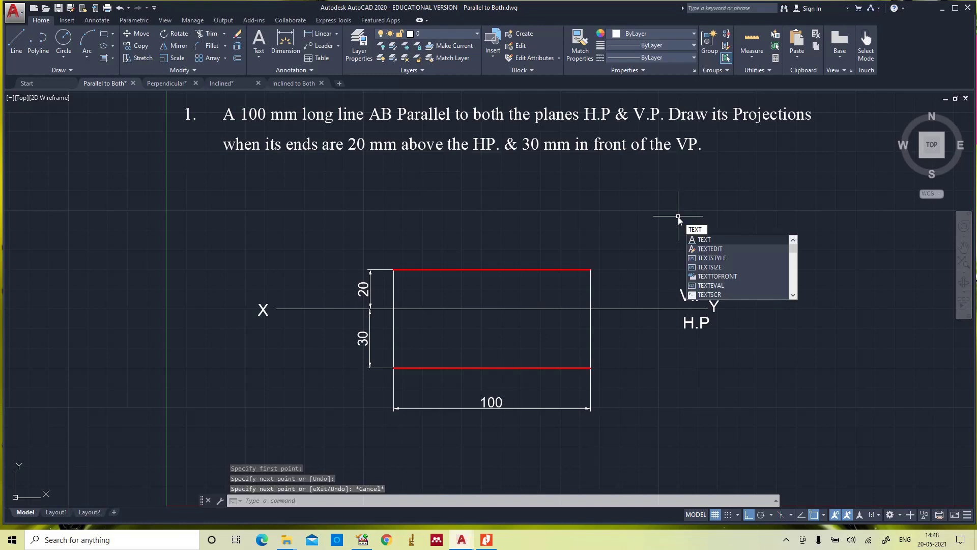
key("Return")
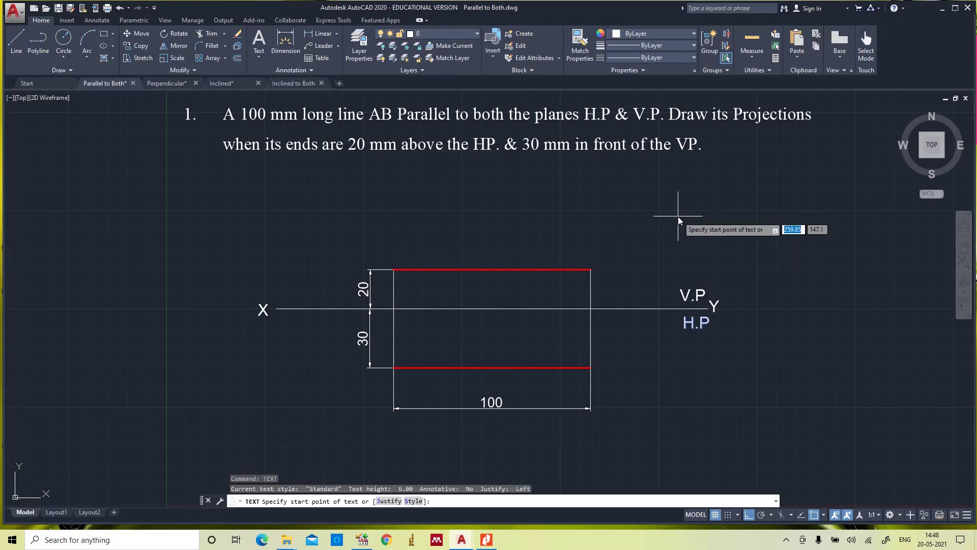
left_click(391, 259)
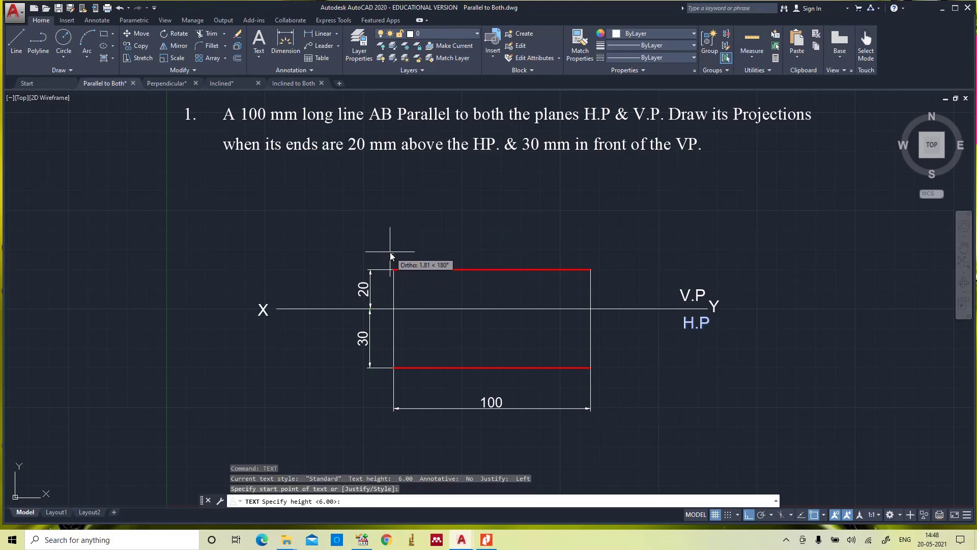
key("Return")
key("Return")
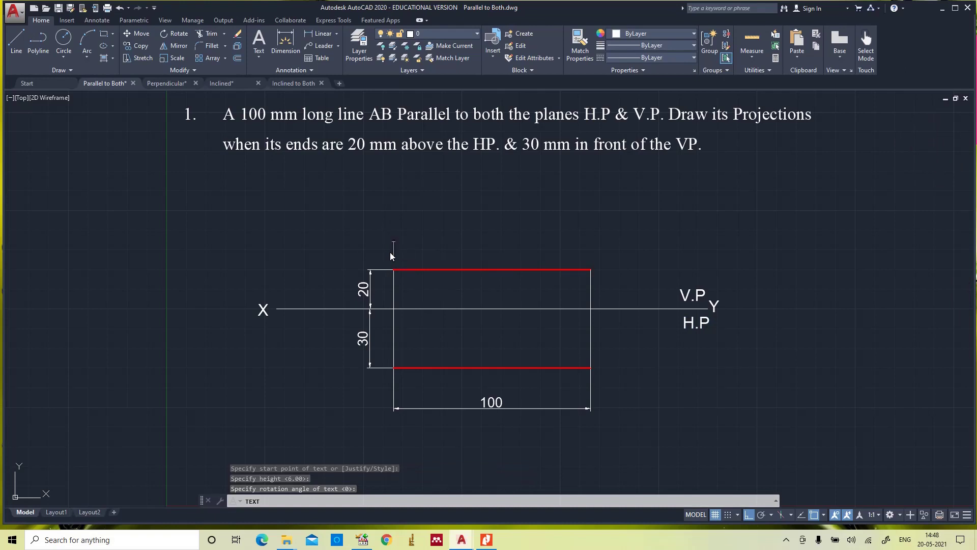
type("a'")
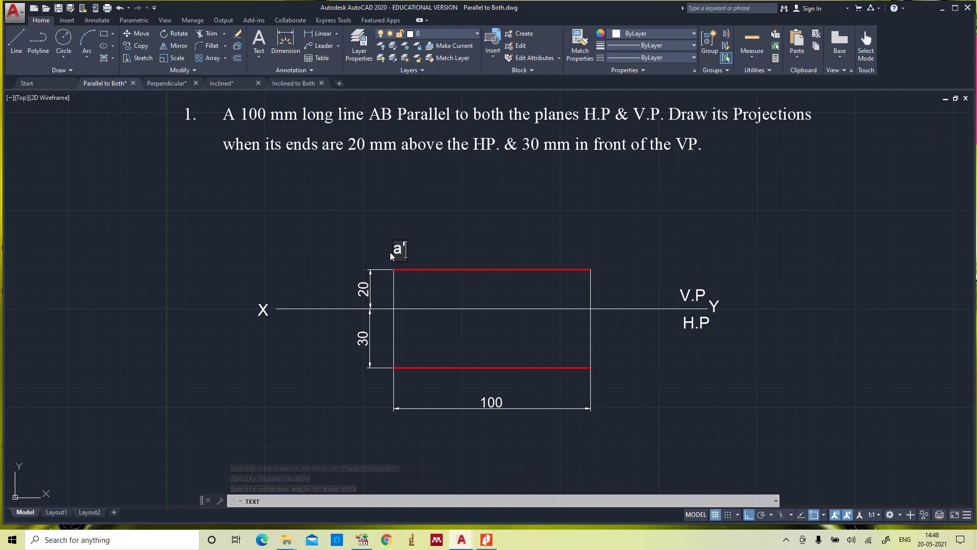
left_click(586, 258)
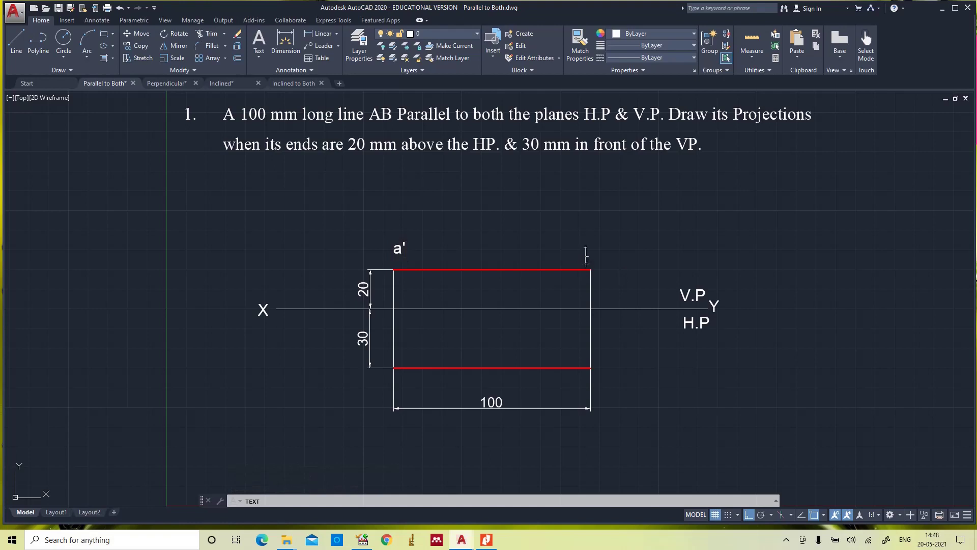
type("b'")
left_click(389, 371)
type("a")
left_click(599, 371)
type("b")
left_click(777, 244)
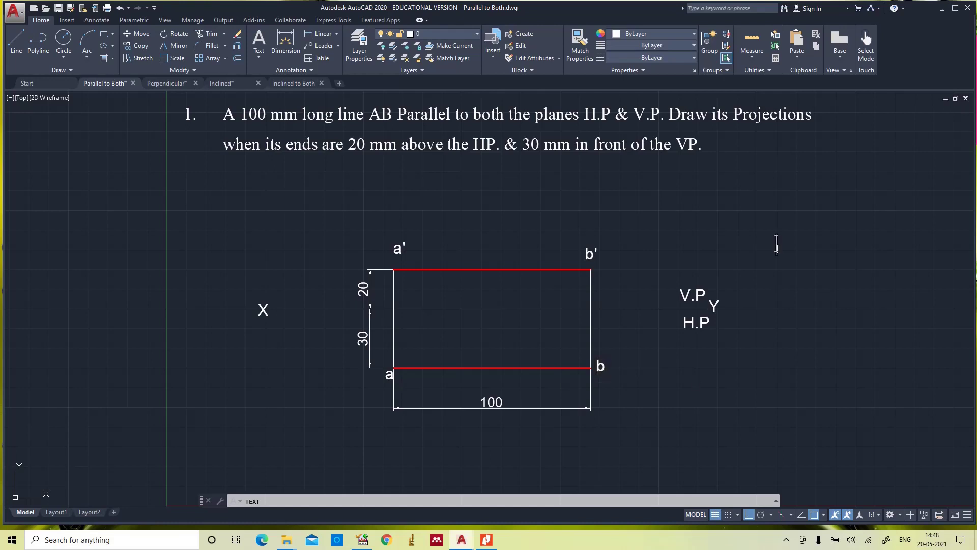
Add a corrected 'Front View' heading above b' and begin 'Top View' below b.
left_click(592, 208)
type("Fro")
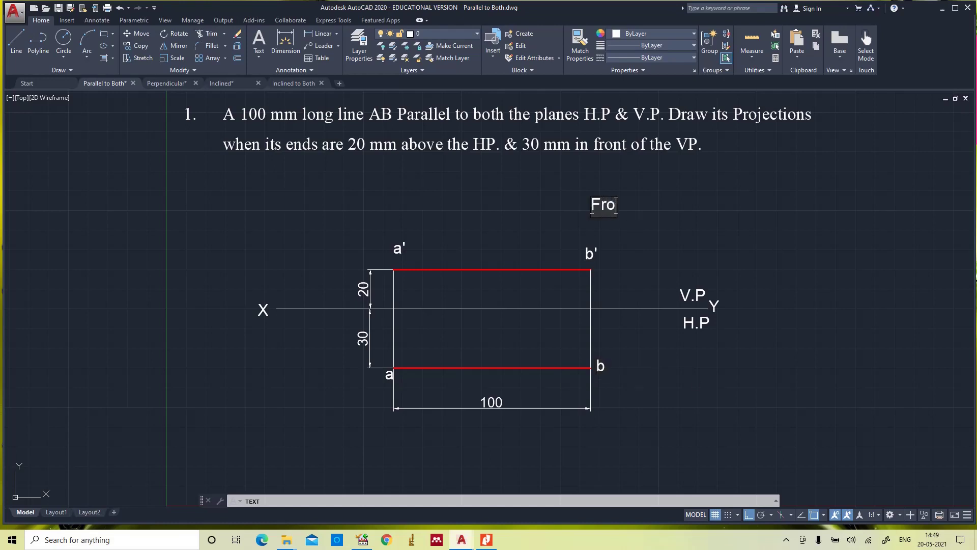
type("ny View")
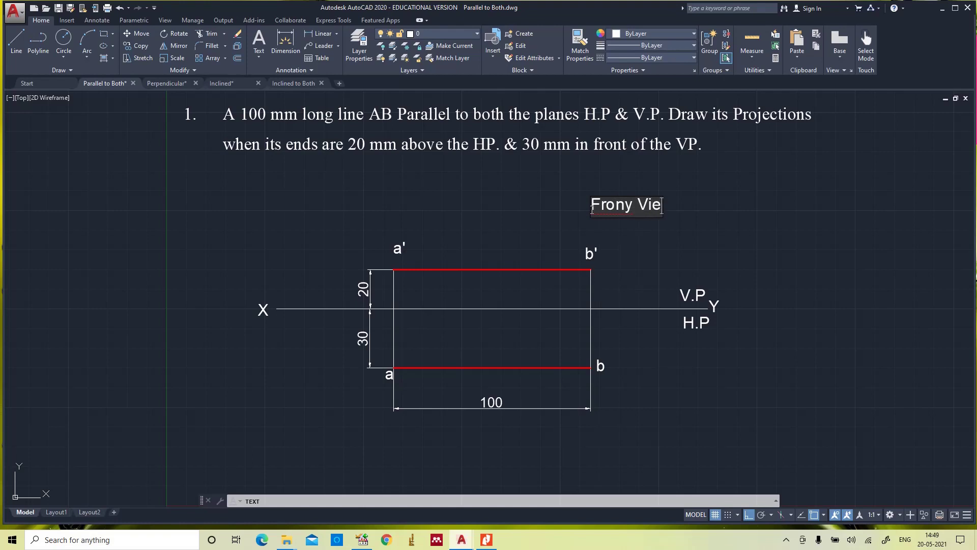
left_click(634, 206)
key("BackSpace")
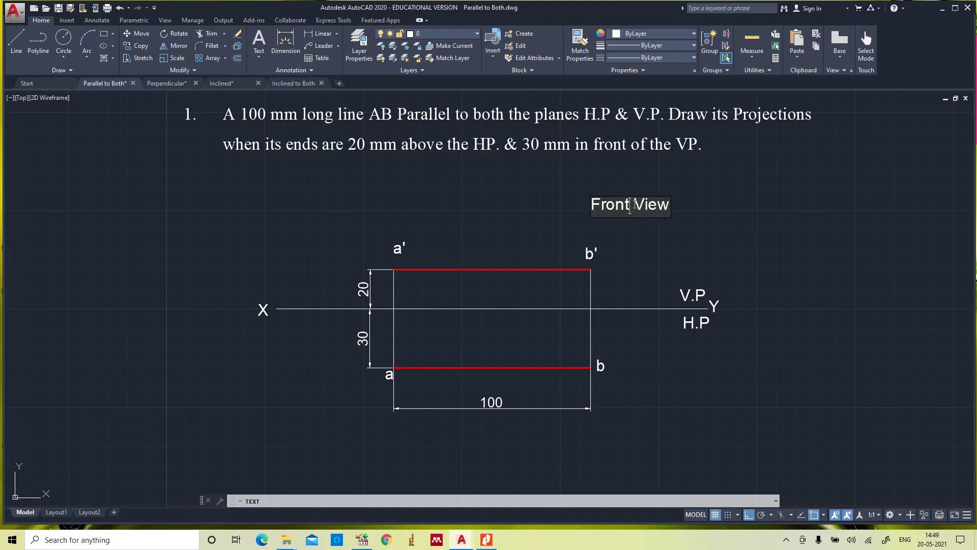
left_click(613, 405)
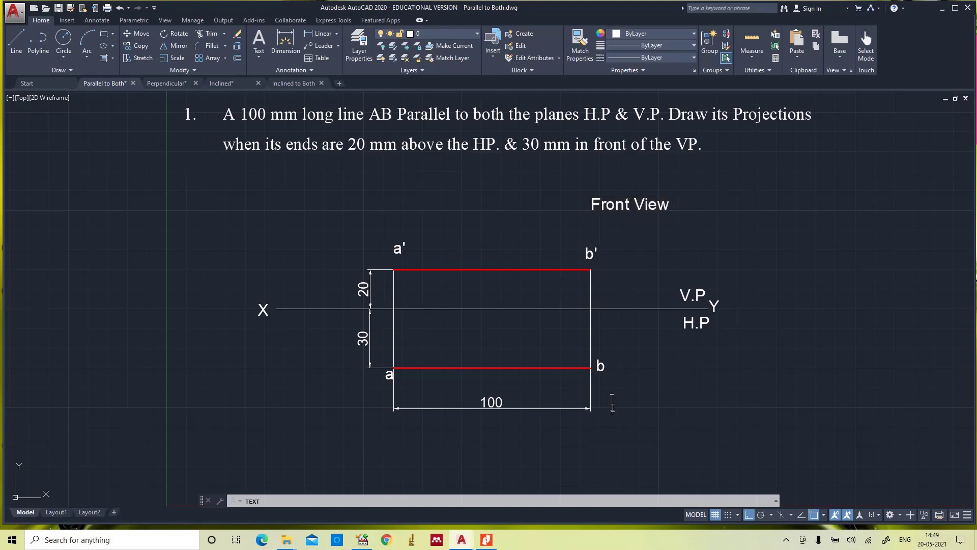
type("Top V")
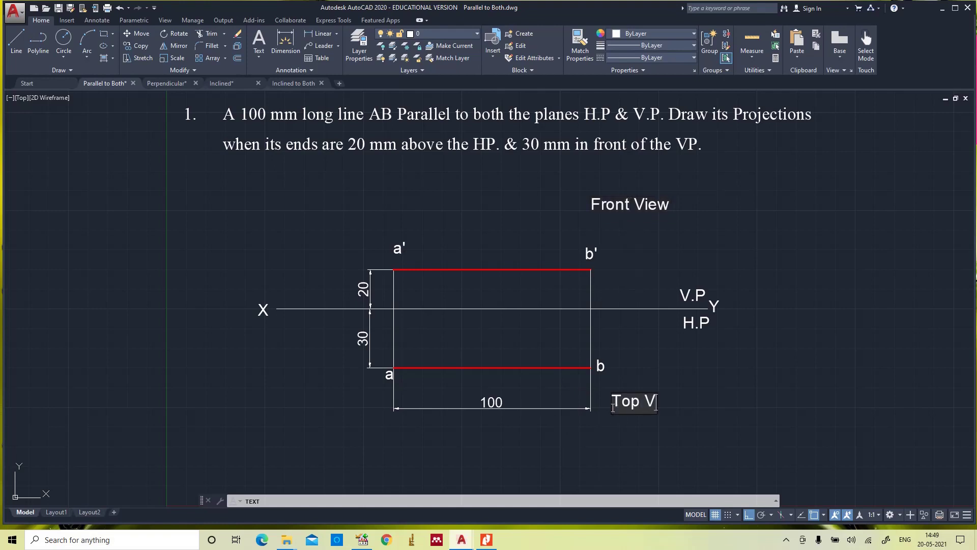